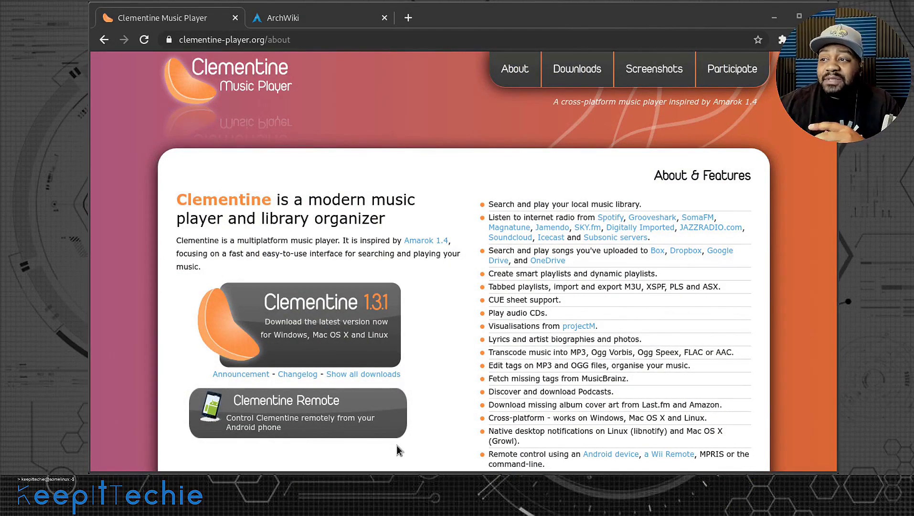
Bring the Chrome window with the Clementine About page into focus.
left_click(132, 363)
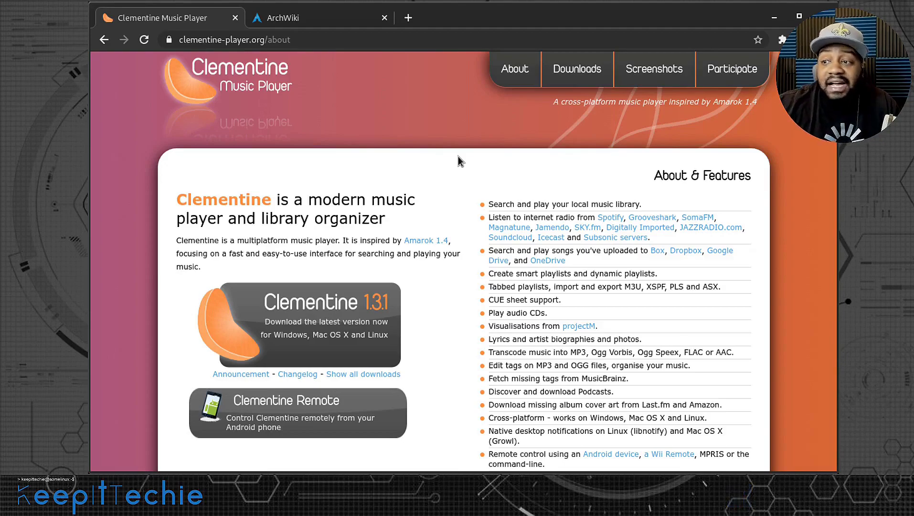
Scroll the Clementine About page through the Screenshots and News to the version history.
scroll(471, 216, "down", 3)
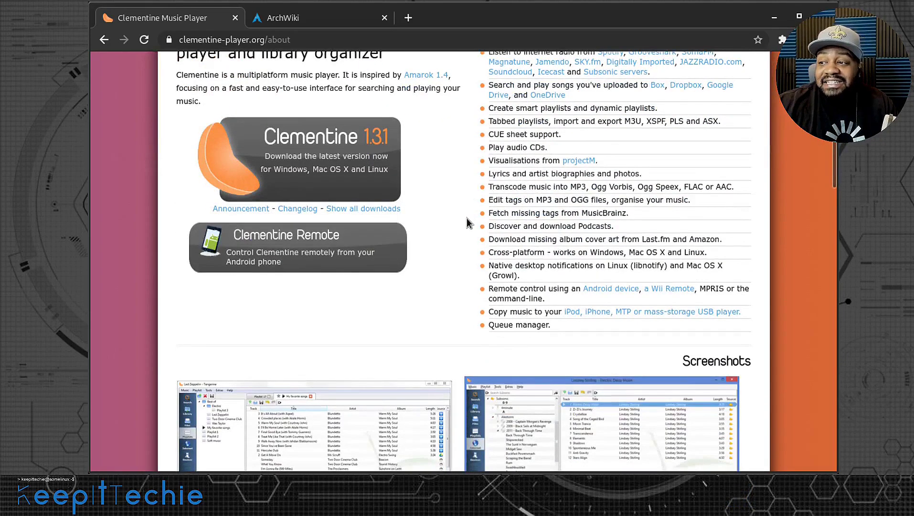
scroll(467, 222, "down", 3)
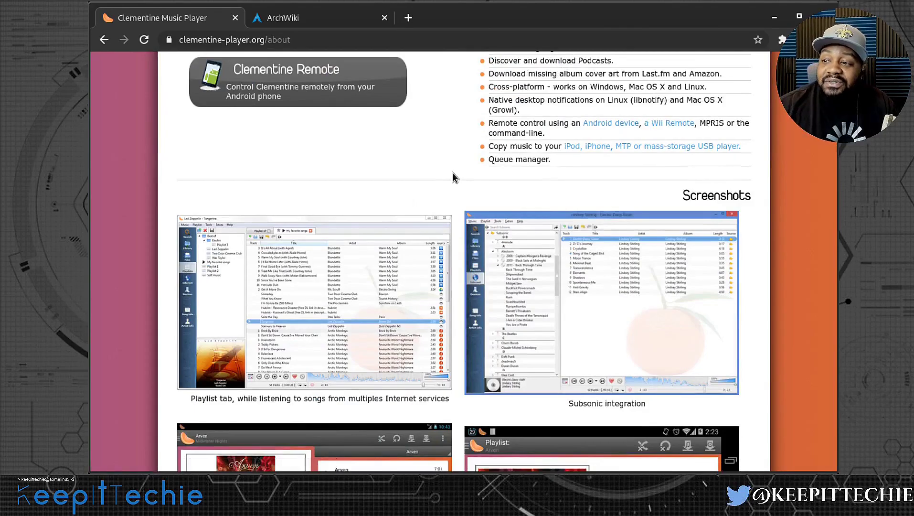
scroll(472, 177, "down", 5)
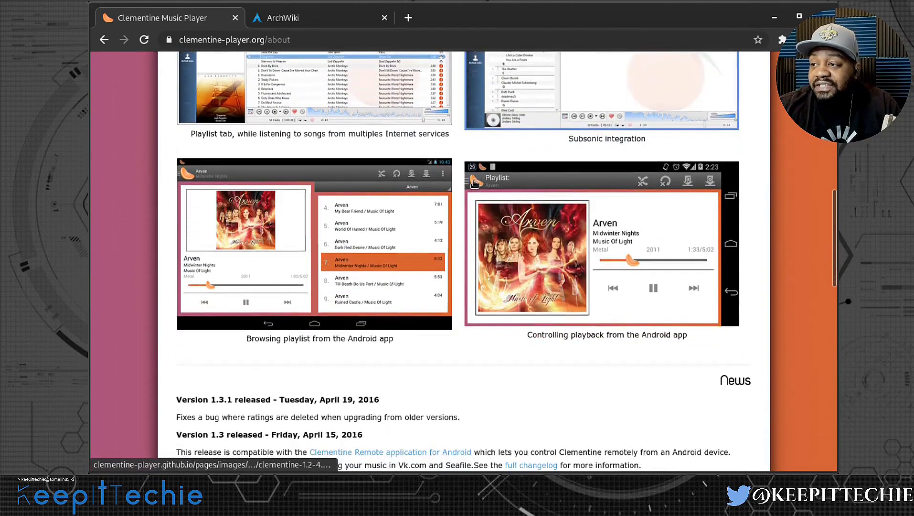
scroll(451, 182, "down", 3)
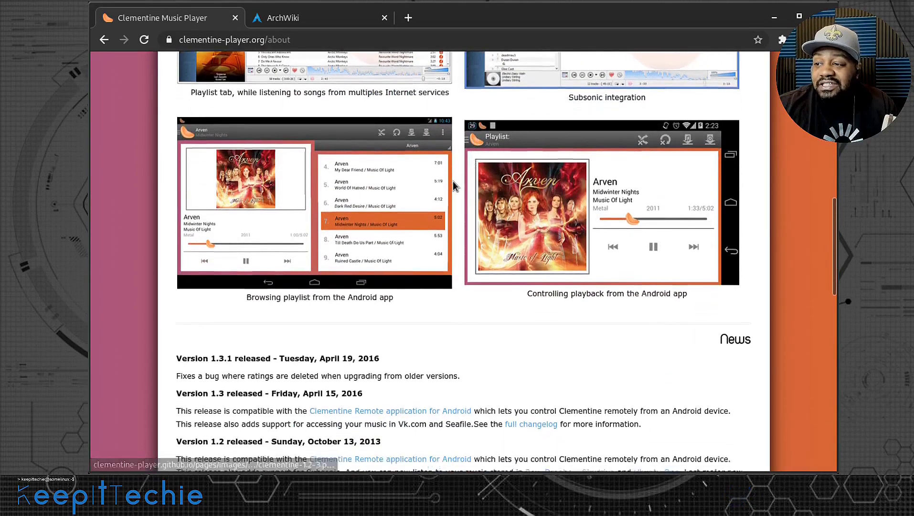
scroll(453, 186, "up", 2)
scroll(454, 183, "up", 4)
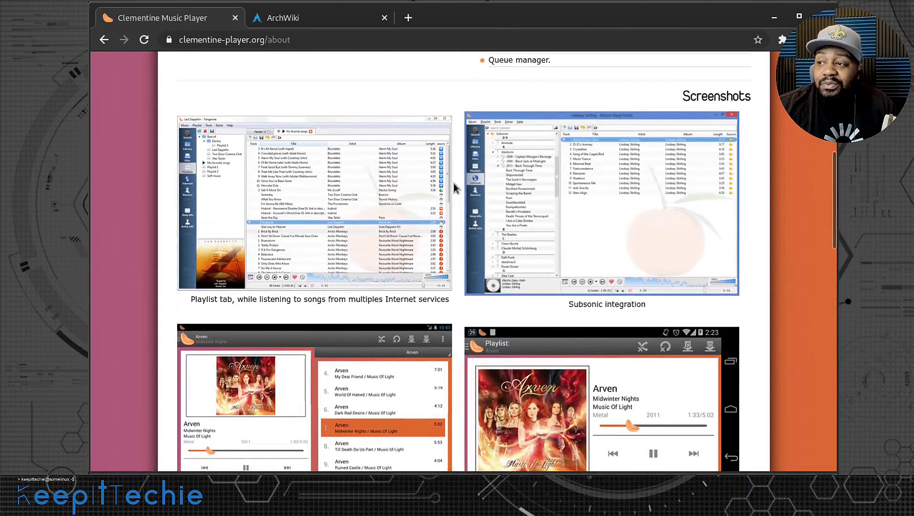
scroll(453, 183, "up", 5)
scroll(455, 181, "down", 14)
scroll(456, 180, "up", 1)
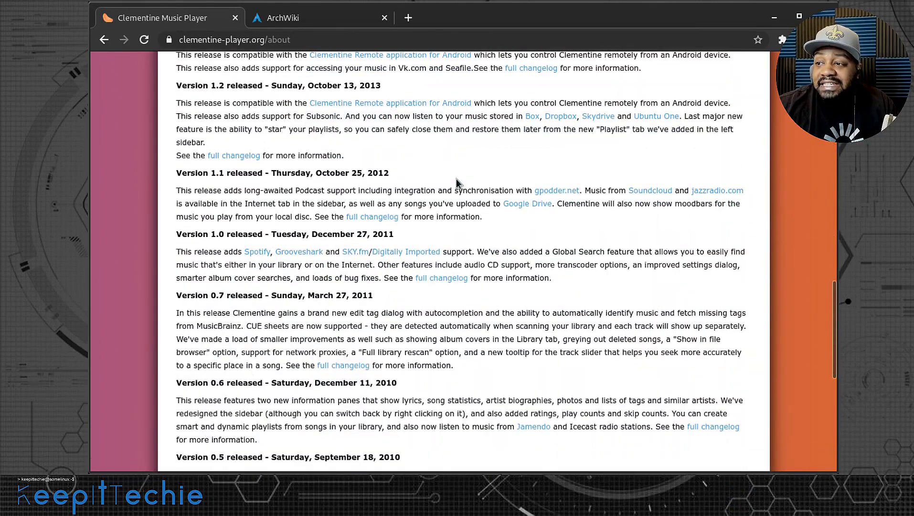
scroll(457, 178, "up", 5)
Switch to the Arch Linux tab and go to its home page.
key("ctrl+Tab")
left_click(319, 151)
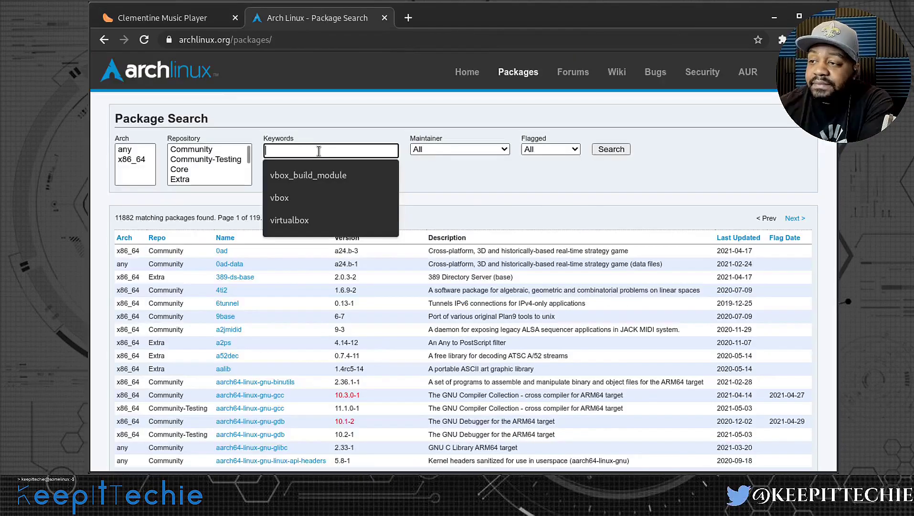
key("ctrl+Tab")
key("ctrl+Tab")
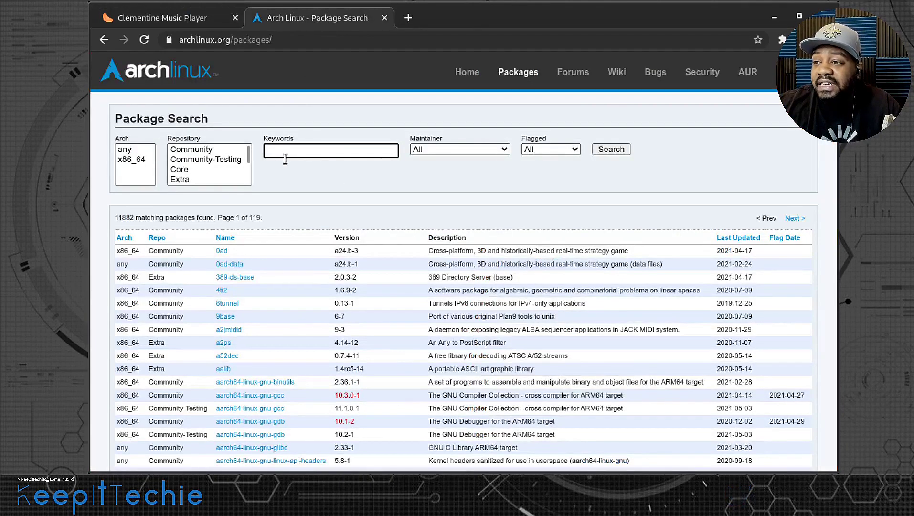
left_click(467, 72)
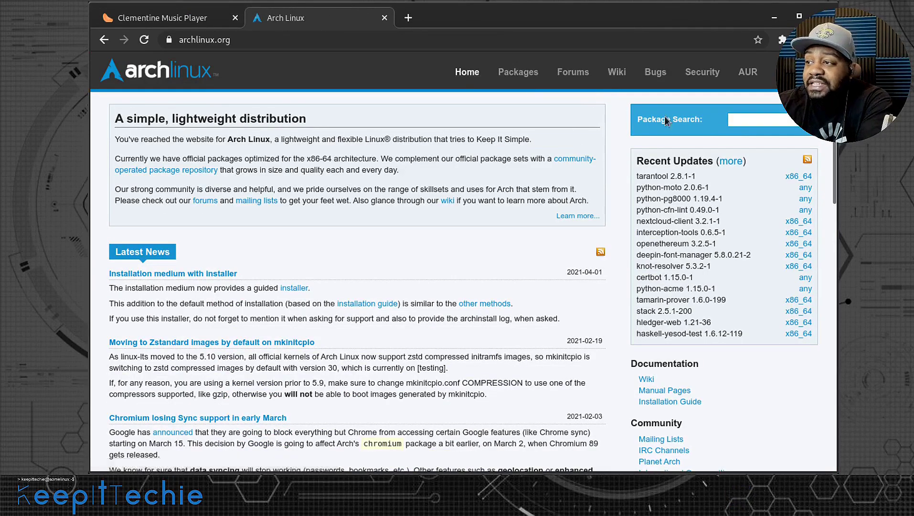
Search the Arch package repository for 'clementine' using the suggestion.
left_click(768, 125)
type("cal")
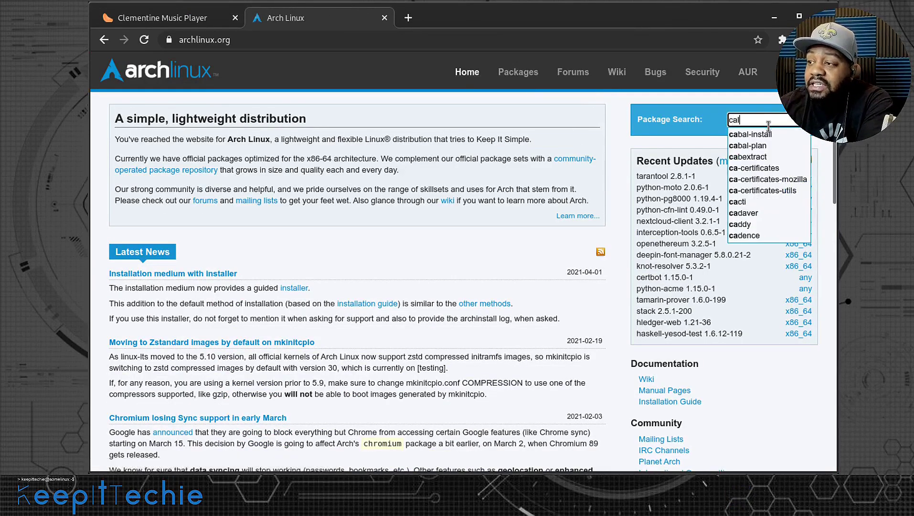
key("BackSpace")
key("BackSpace")
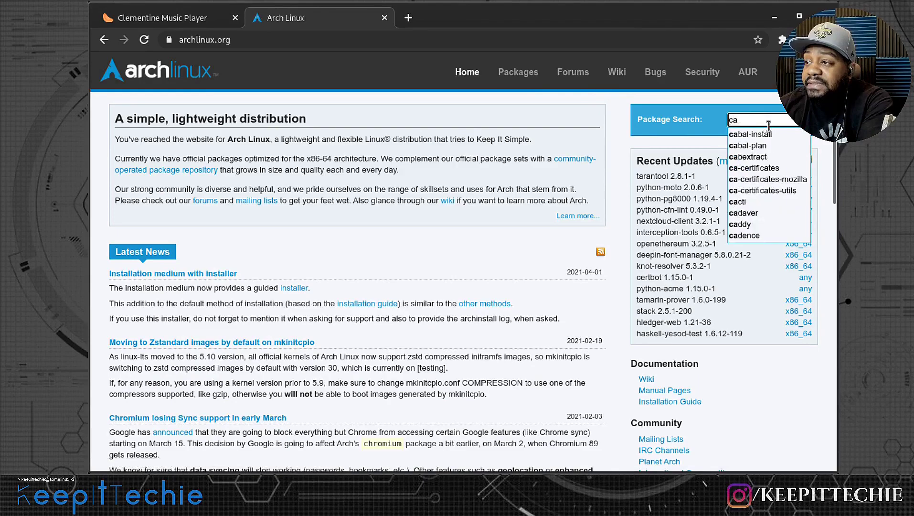
type("lemen")
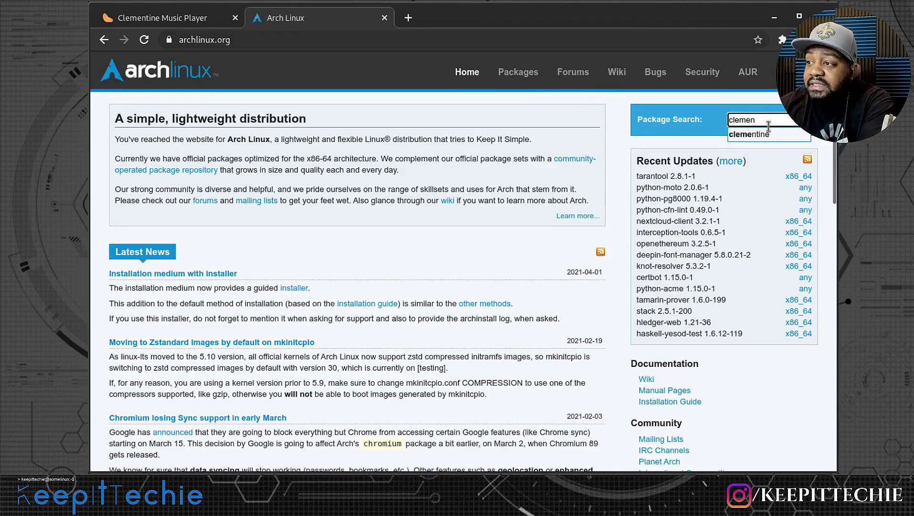
left_click(749, 135)
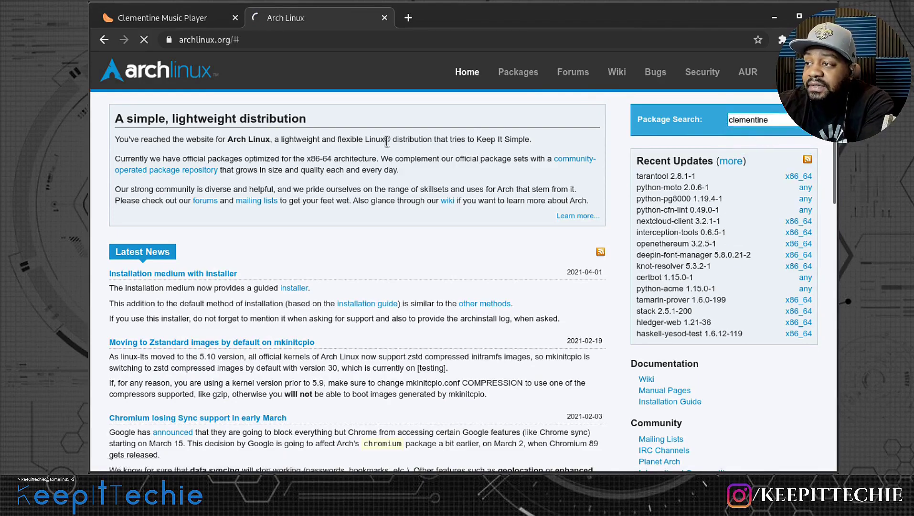
Open the clementine 1.4.0rc1 package details page.
left_click(247, 252)
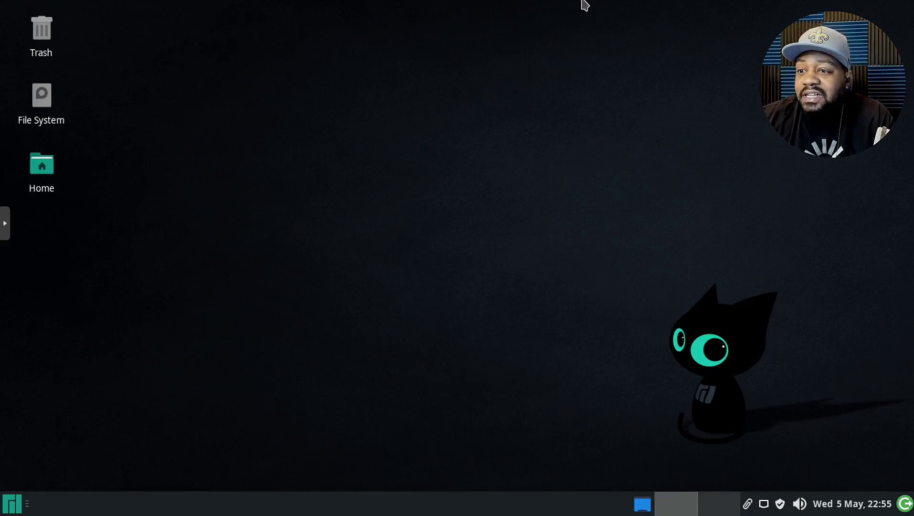
Leave Chrome and show the desktop's application menu.
left_click(12, 503)
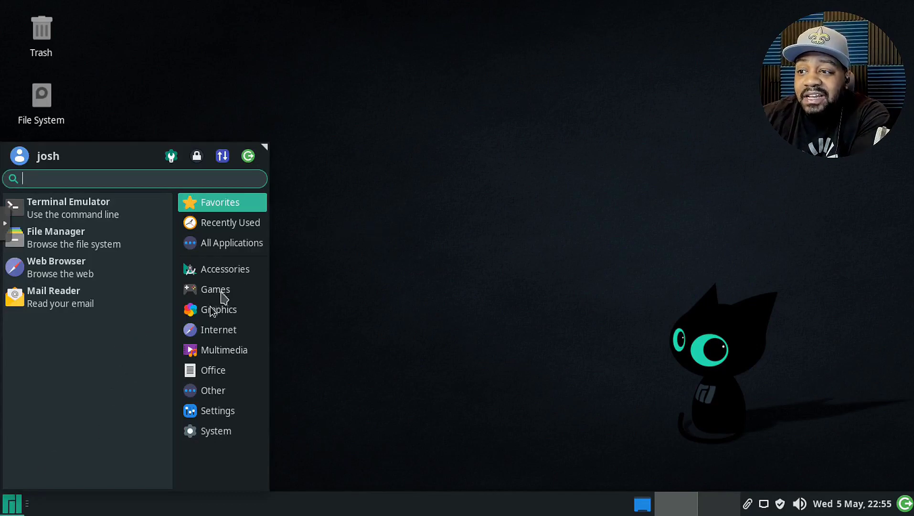
Launch Add/Remove Software from the application list and search it for 'cleme'.
left_click(228, 245)
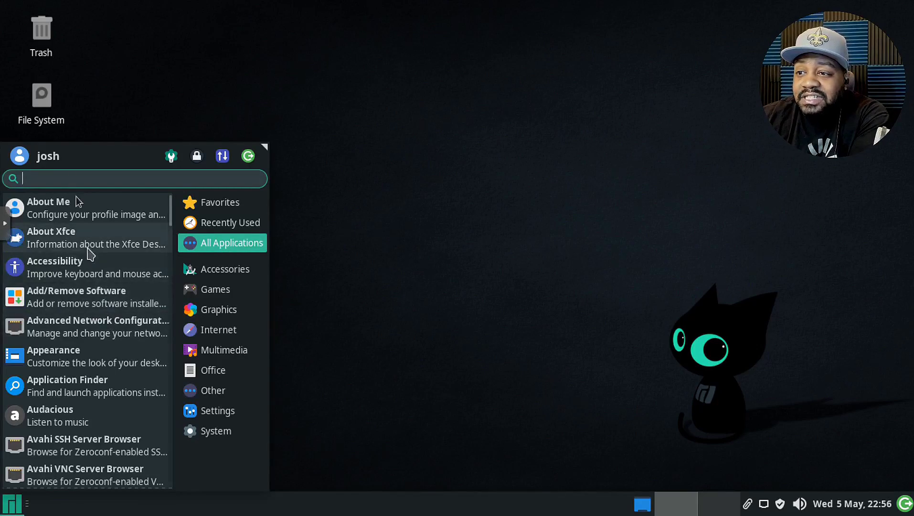
left_click(99, 306)
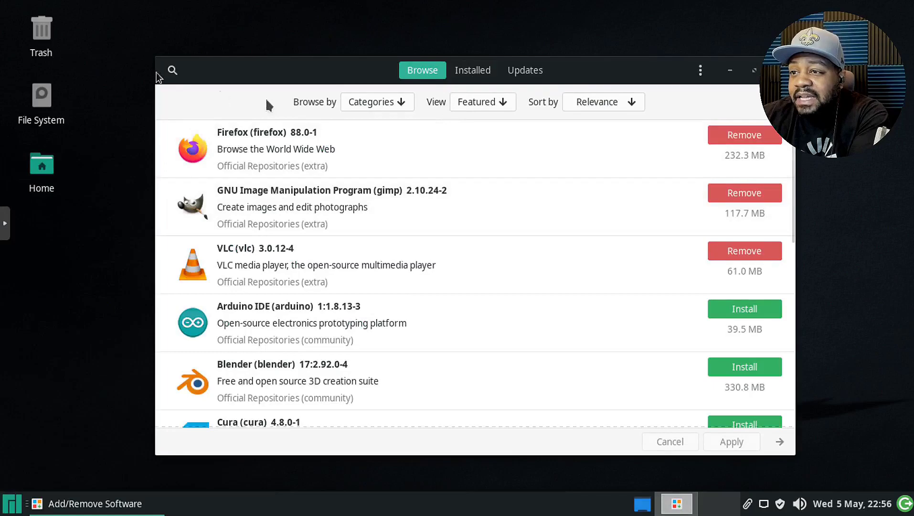
left_click(172, 70)
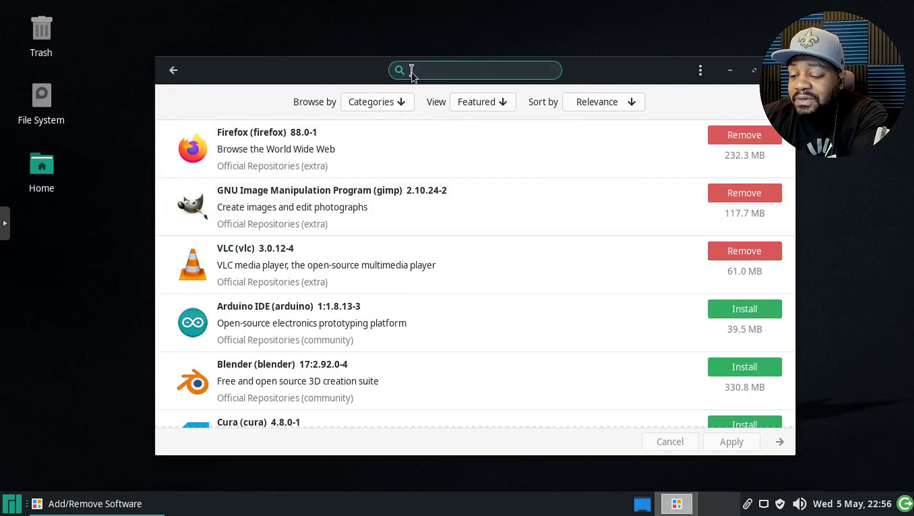
type("cle")
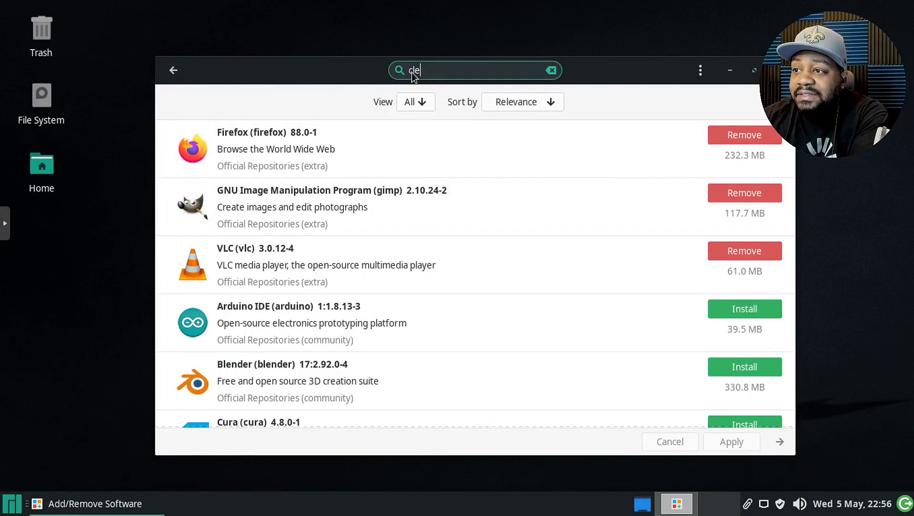
type("me")
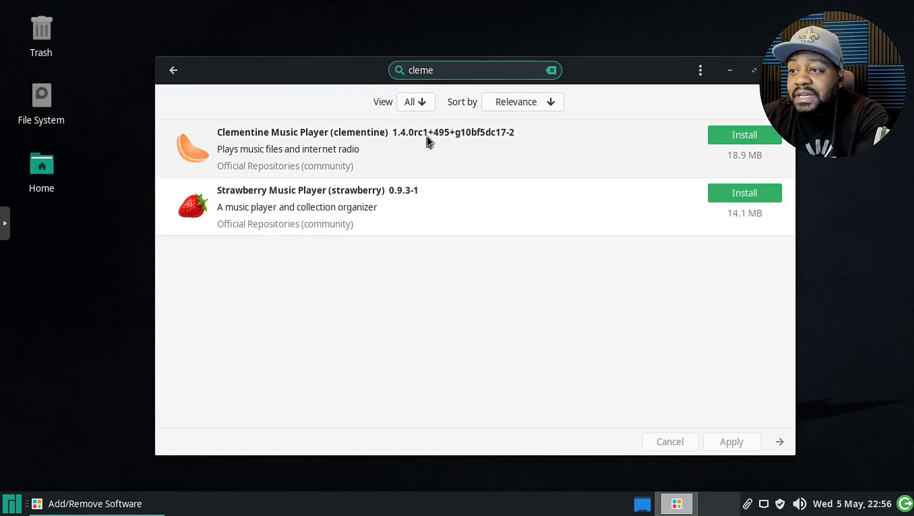
Open the Clementine Music Player details and mark it for installation.
left_click(410, 155)
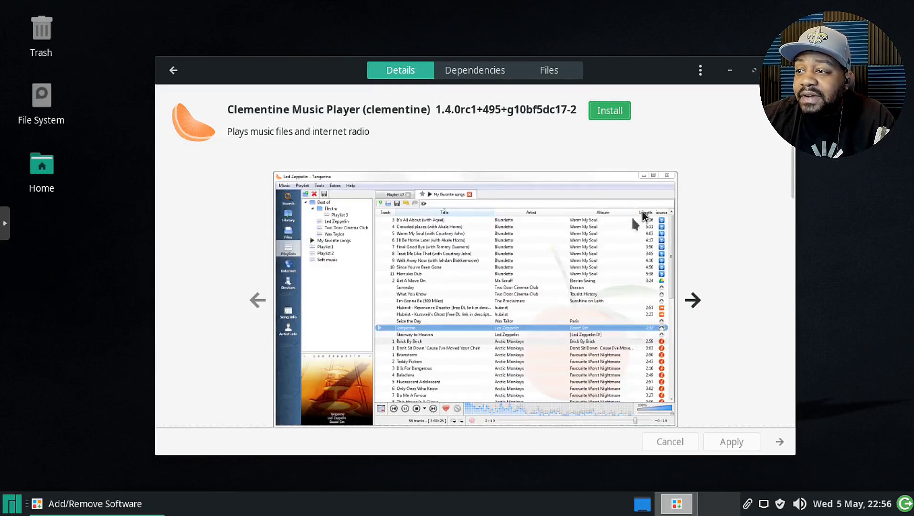
scroll(612, 275, "down", 5)
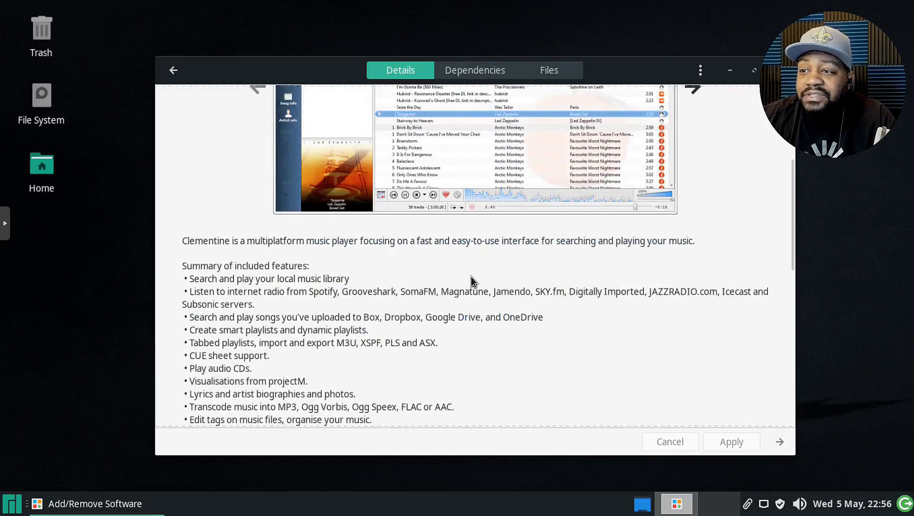
scroll(470, 276, "down", 5)
scroll(472, 272, "down", 3)
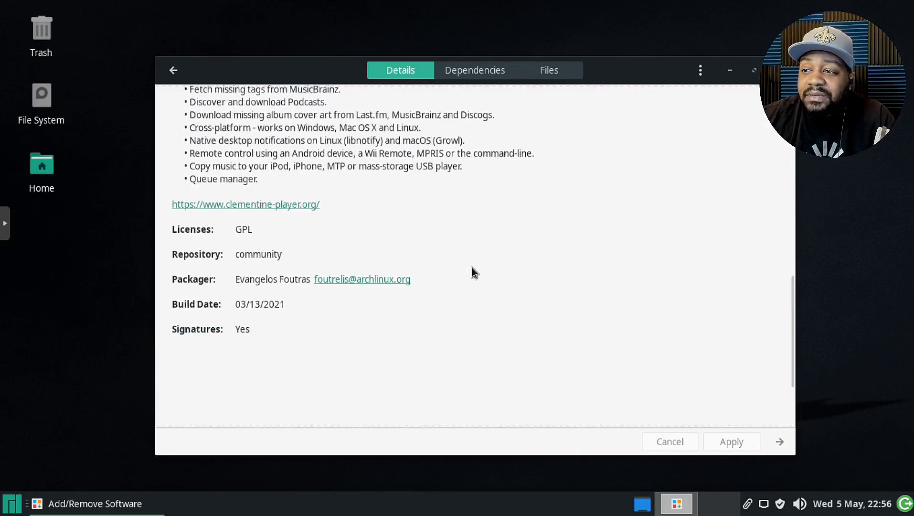
scroll(473, 271, "up", 13)
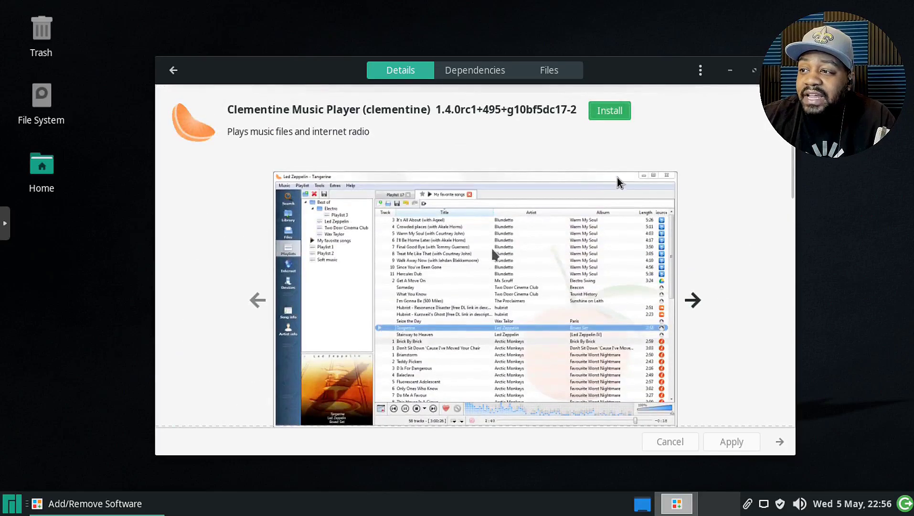
left_click(621, 117)
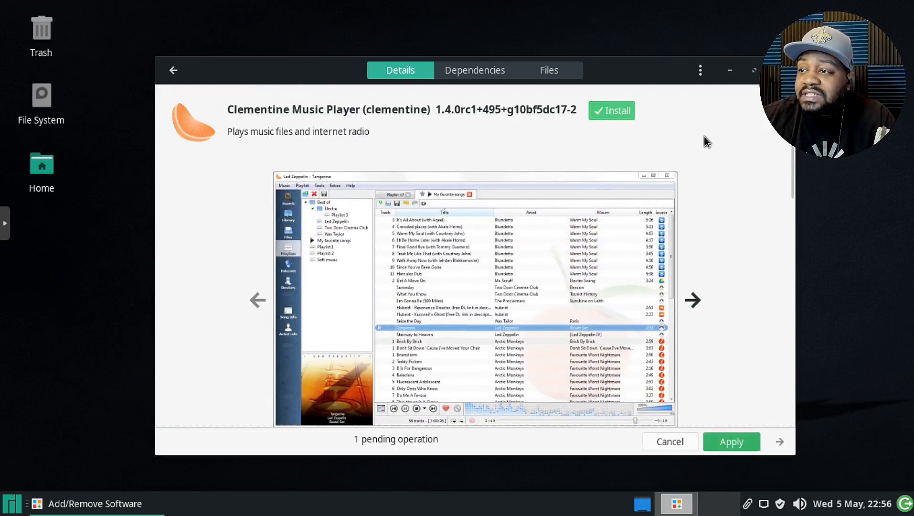
Apply the pending install and authenticate with the account password.
left_click(739, 444)
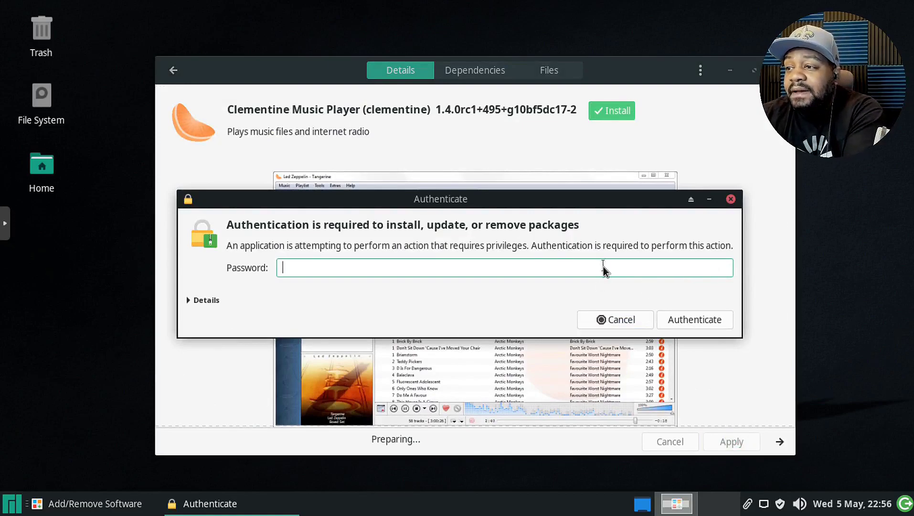
type("•••••••••")
key("Return")
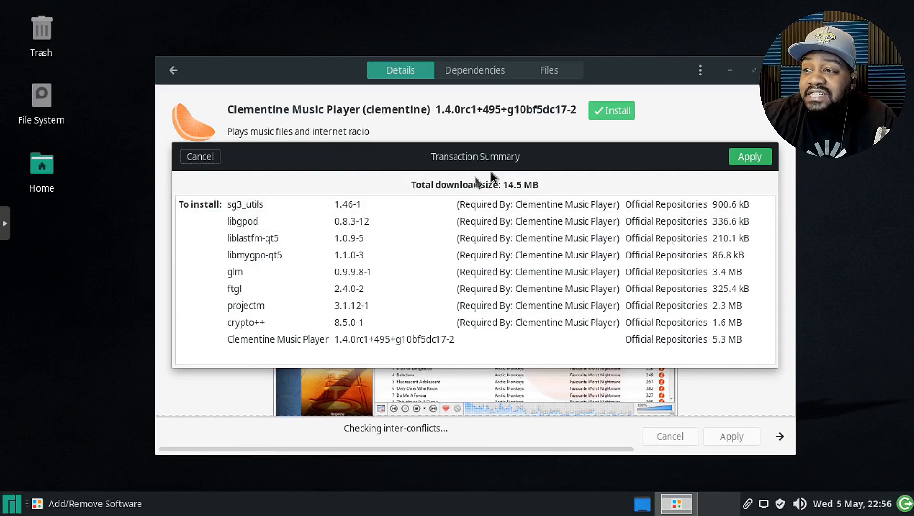
Confirm the transaction to install Clementine Music Player, then close Pamac.
left_click(749, 157)
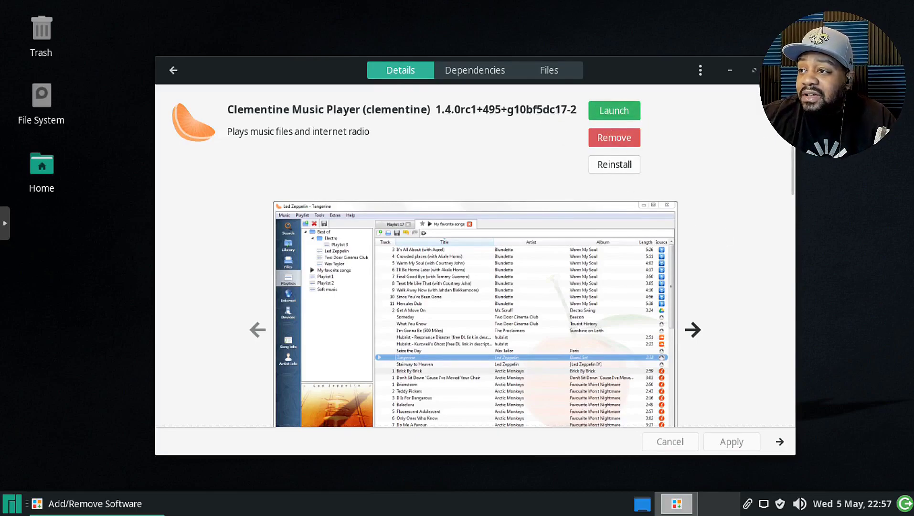
left_click(779, 70)
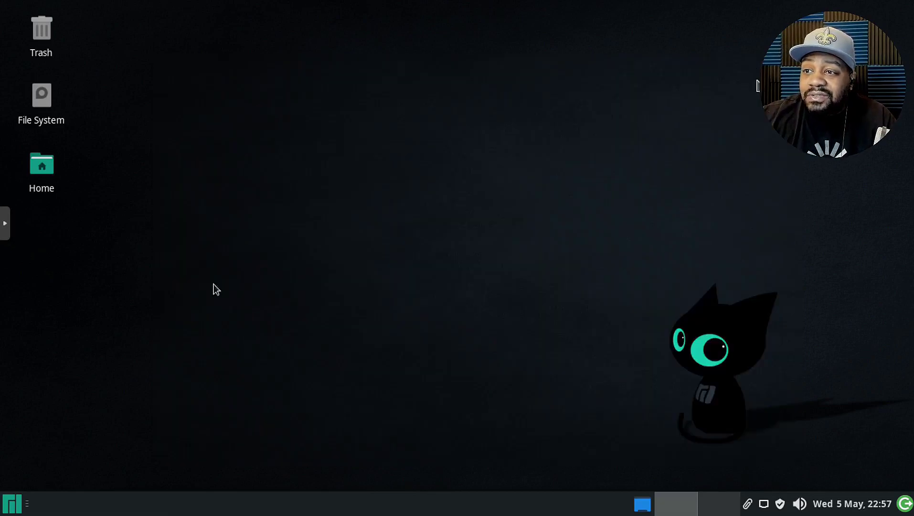
Launch Clementine by searching 'cle' in the Whisker menu.
left_click(12, 504)
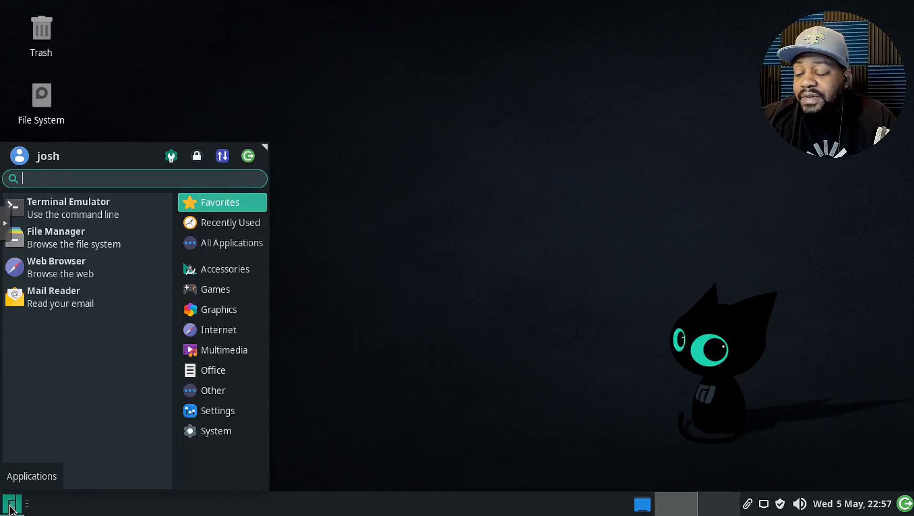
type("cle")
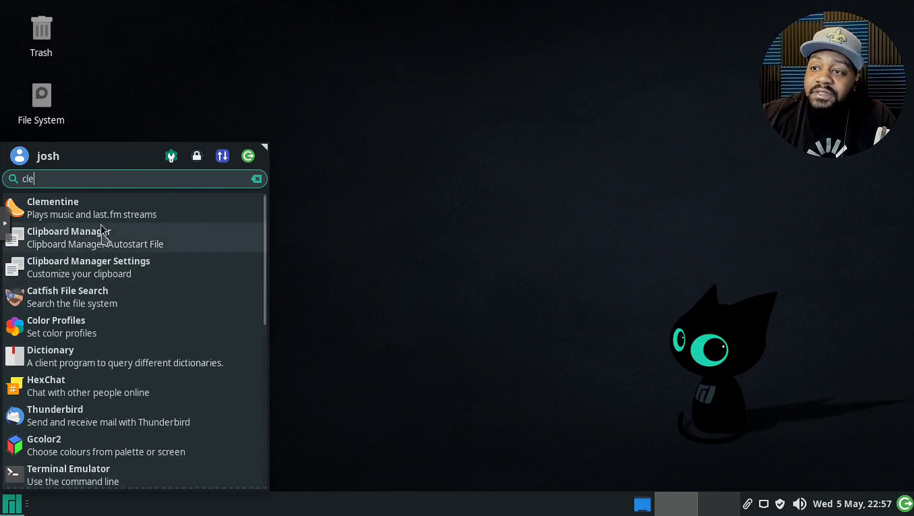
left_click(106, 203)
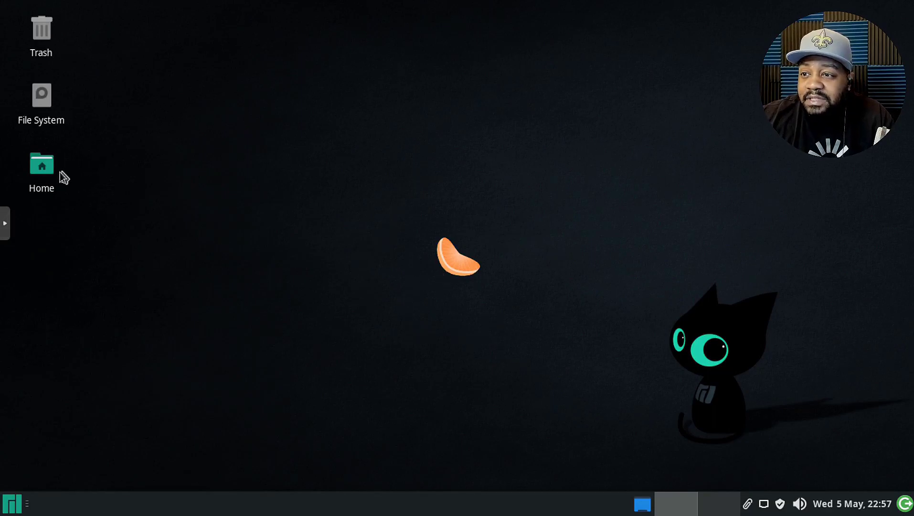
Open the Home folder from the desktop in the file manager and focus its location bar.
left_click(43, 168)
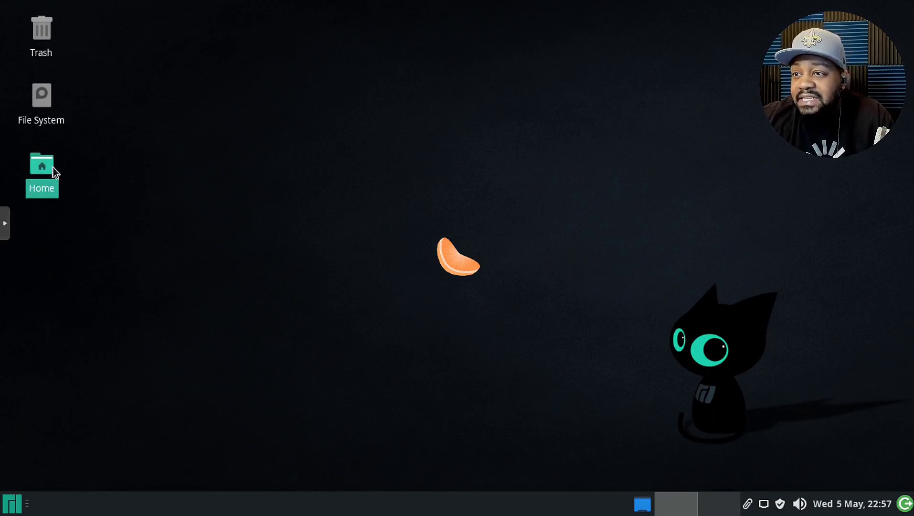
double_click(51, 168)
left_click(456, 121)
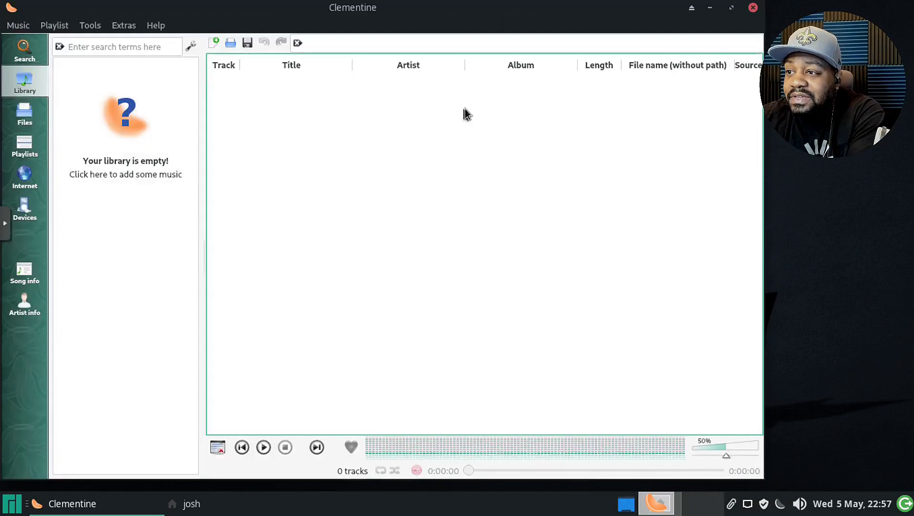
Browse to smb://192.168.10.50 in the file manager's address bar.
left_click(203, 502)
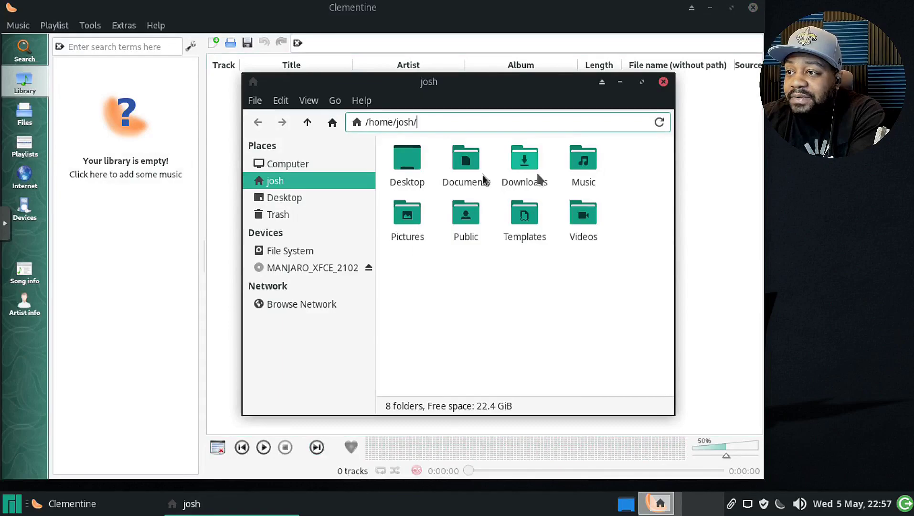
left_click_drag(440, 122, 368, 128)
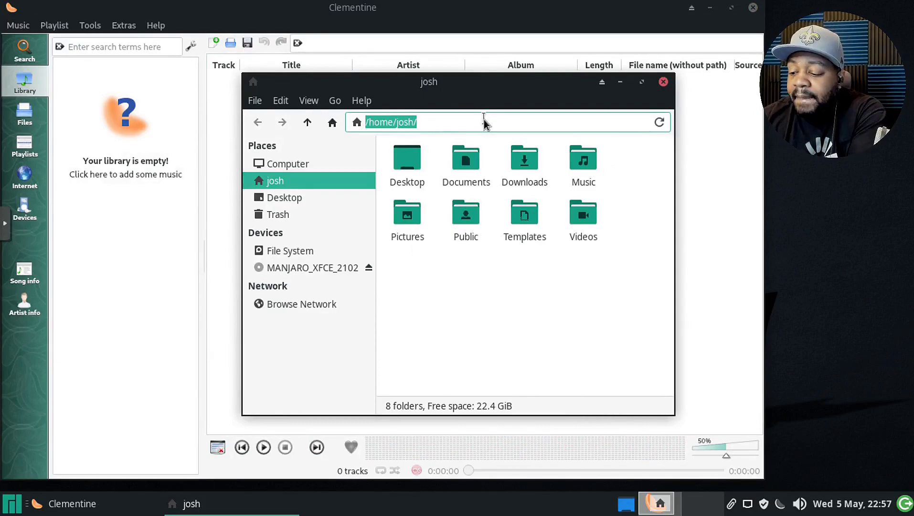
type("smb://192.168.10.50")
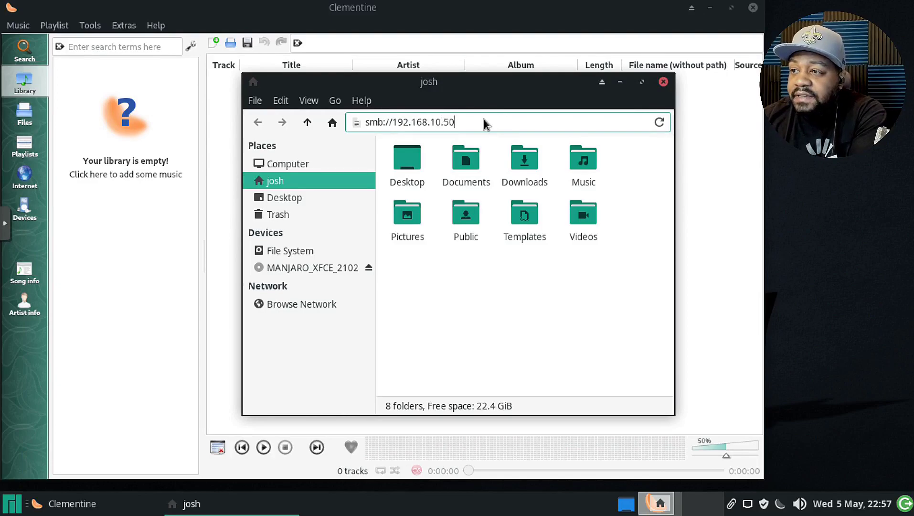
key("Return")
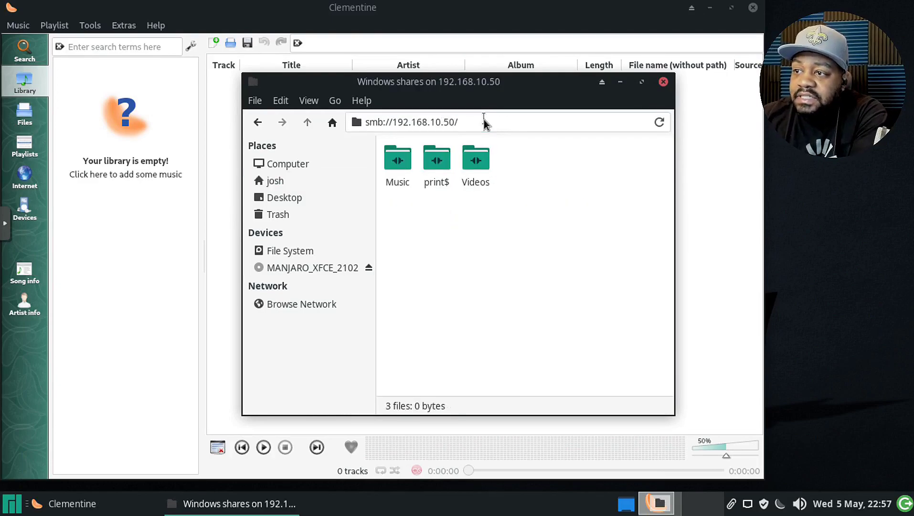
Mount the Music share anonymously to view its genre folders, then close the file manager.
double_click(399, 168)
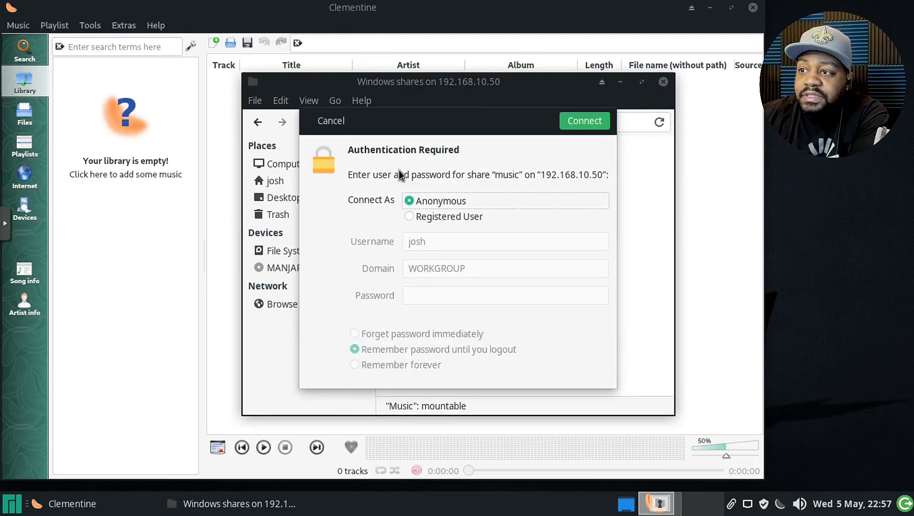
left_click(590, 122)
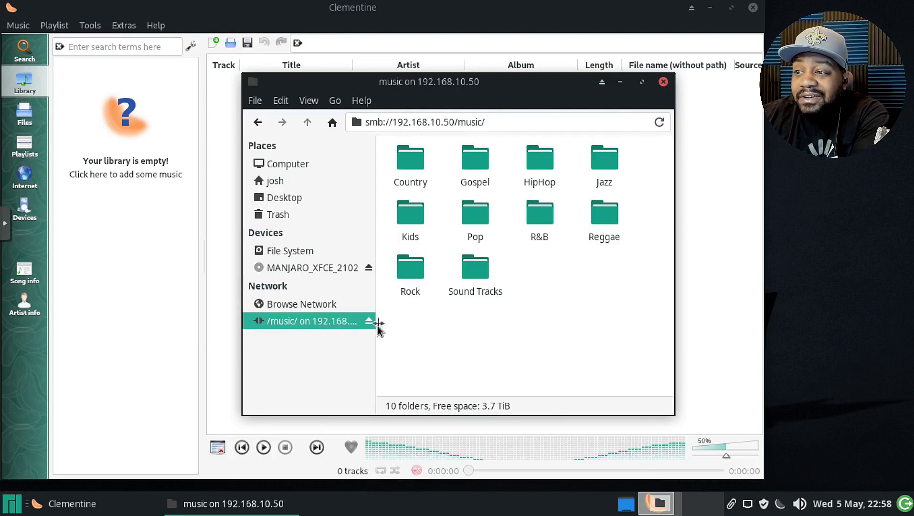
left_click(663, 82)
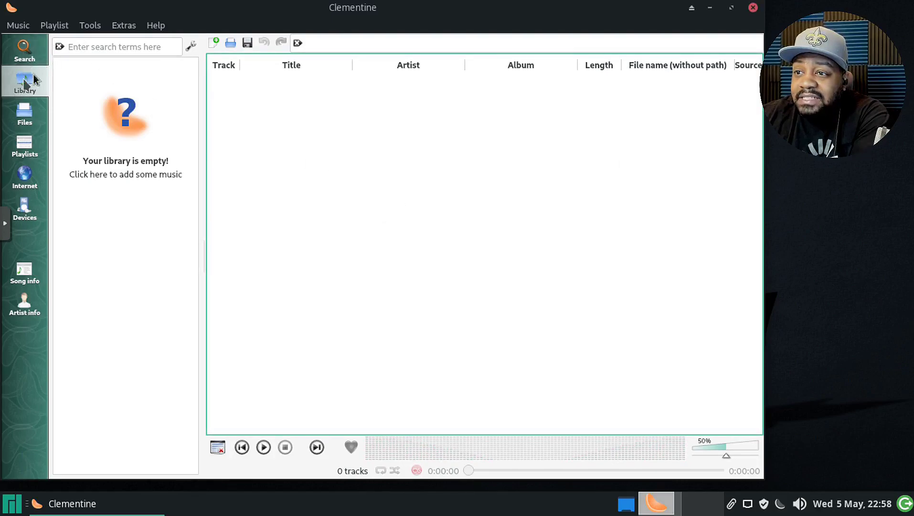
Open Clementine's Preferences from the Tools menu.
left_click(26, 26)
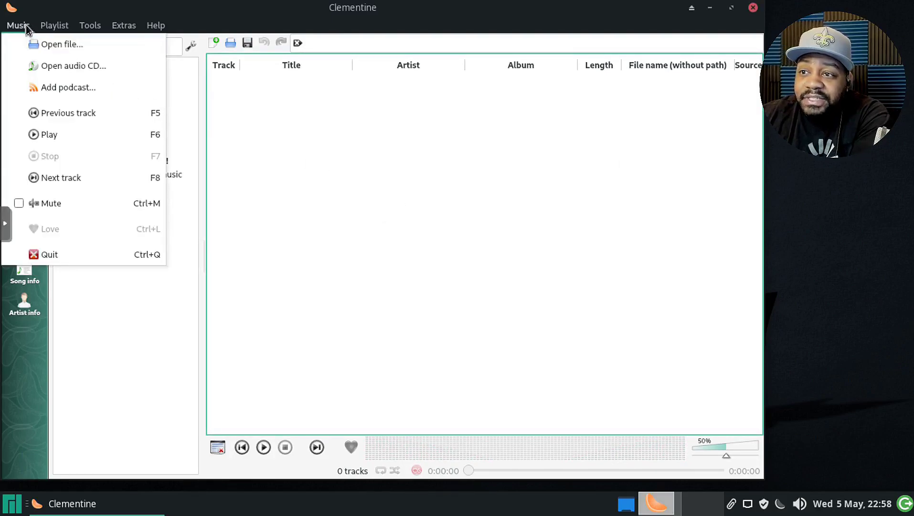
left_click(457, 22)
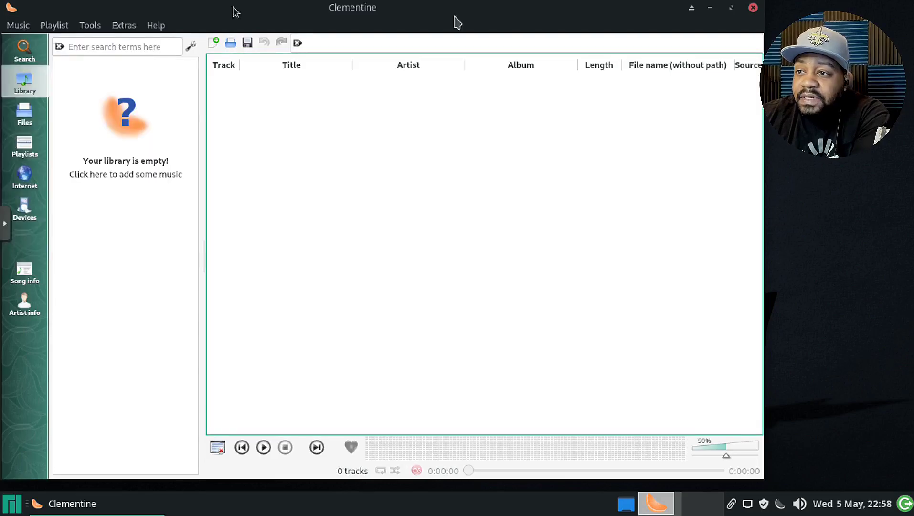
left_click(123, 27)
mouse_move(90, 26)
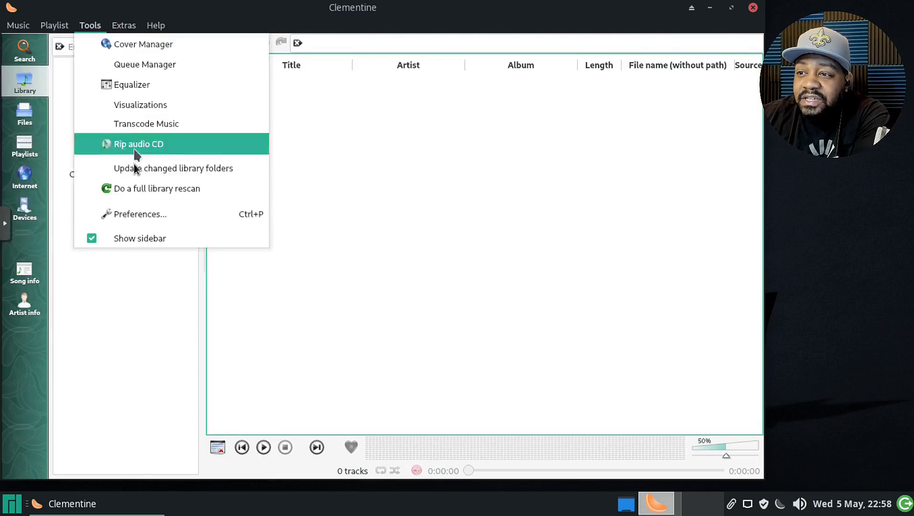
left_click(131, 216)
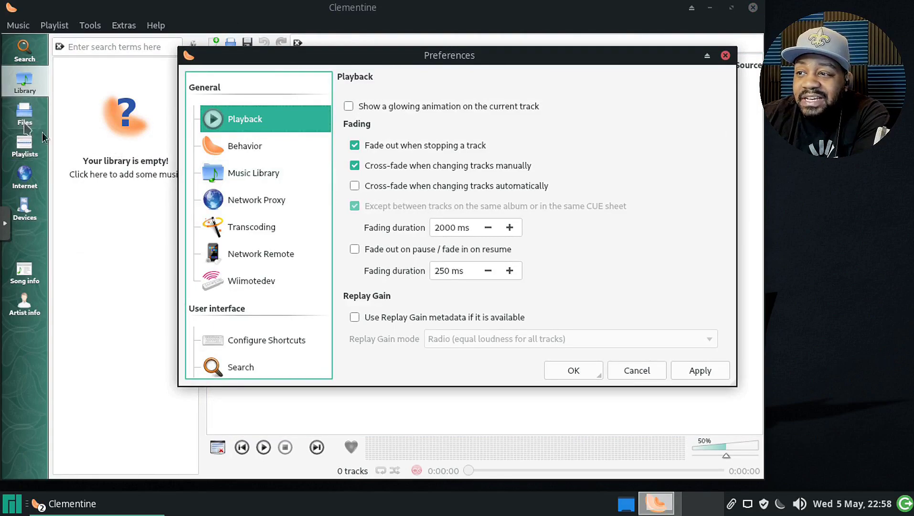
Show the Music Library settings and open the Add directory chooser.
left_click(267, 173)
left_click(514, 133)
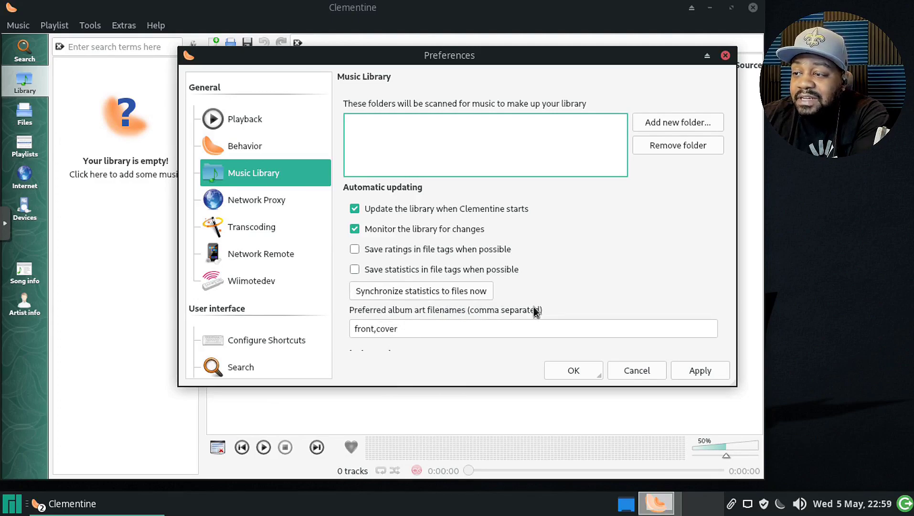
left_click(678, 122)
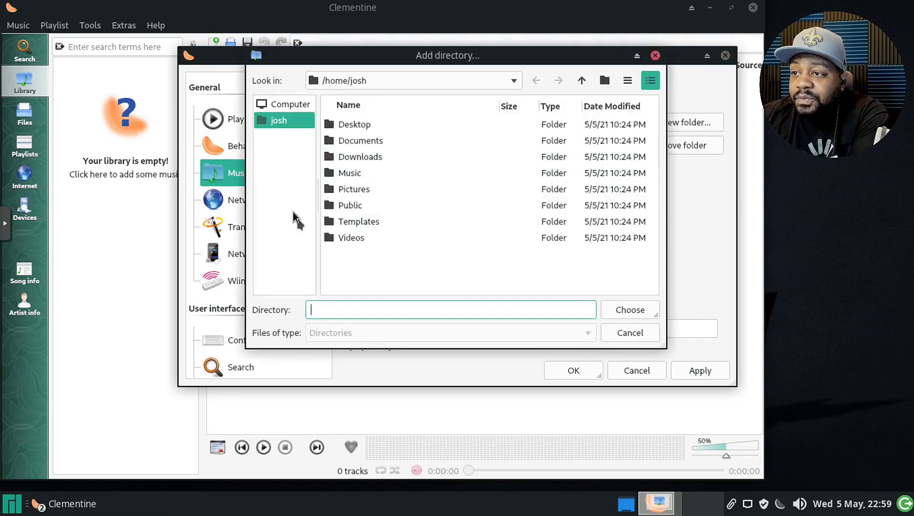
In the Add directory chooser, browse from Computer into the root drive / and open /run.
left_click(281, 105)
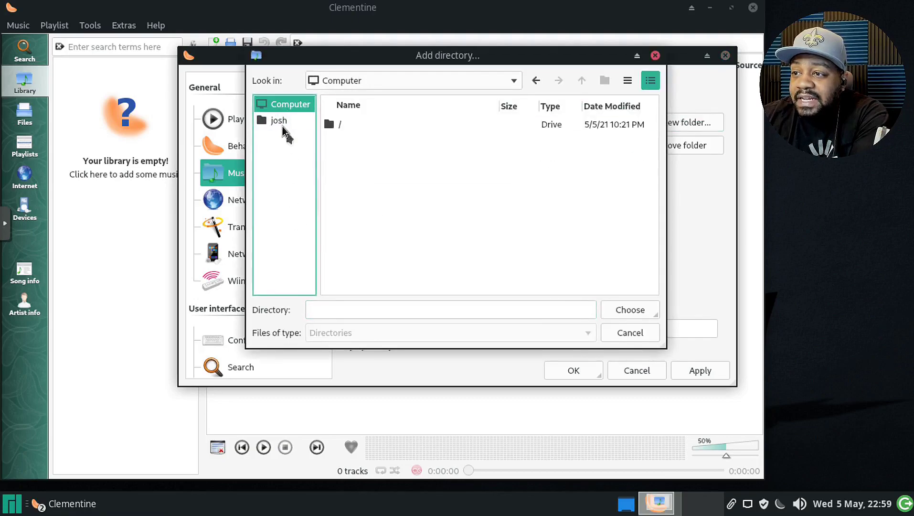
left_click(279, 121)
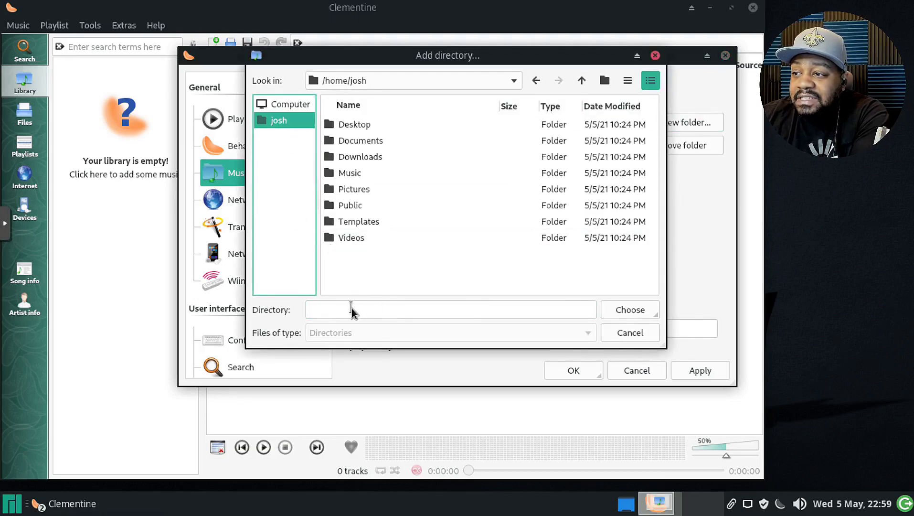
left_click(582, 80)
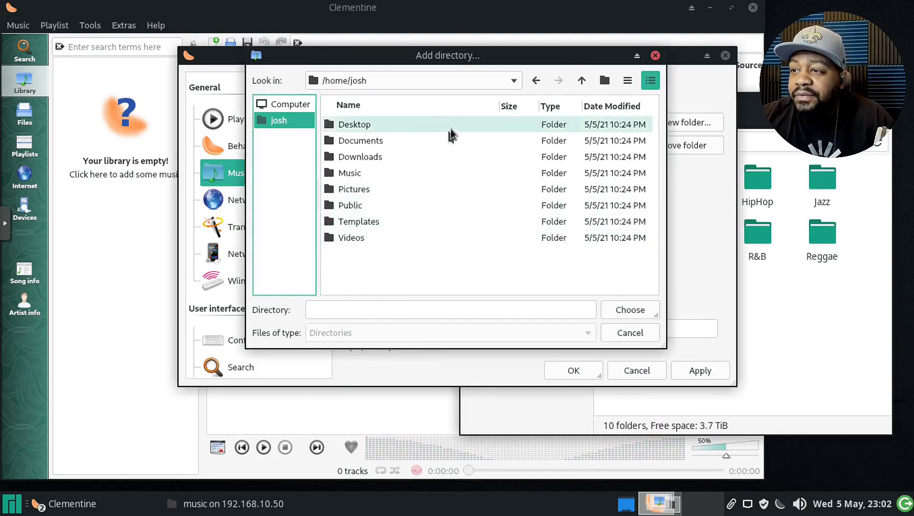
left_click(305, 105)
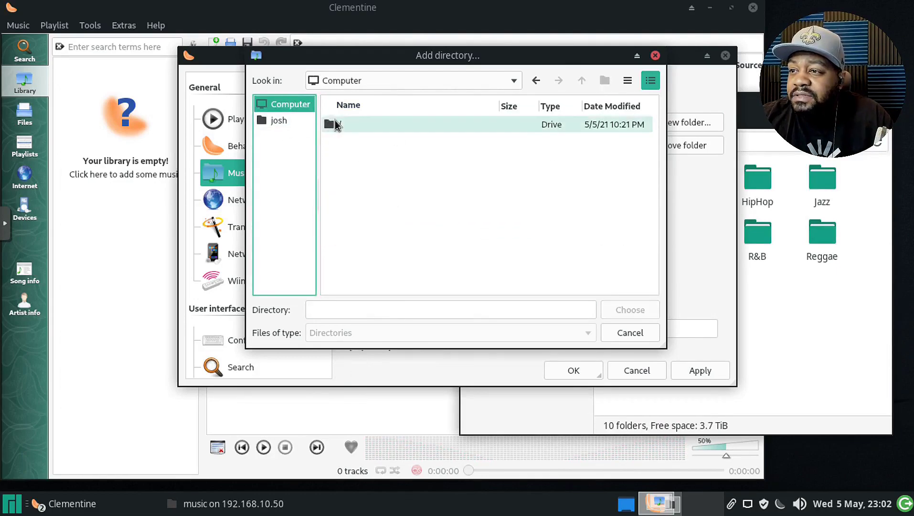
double_click(329, 124)
scroll(364, 239, "down", 3)
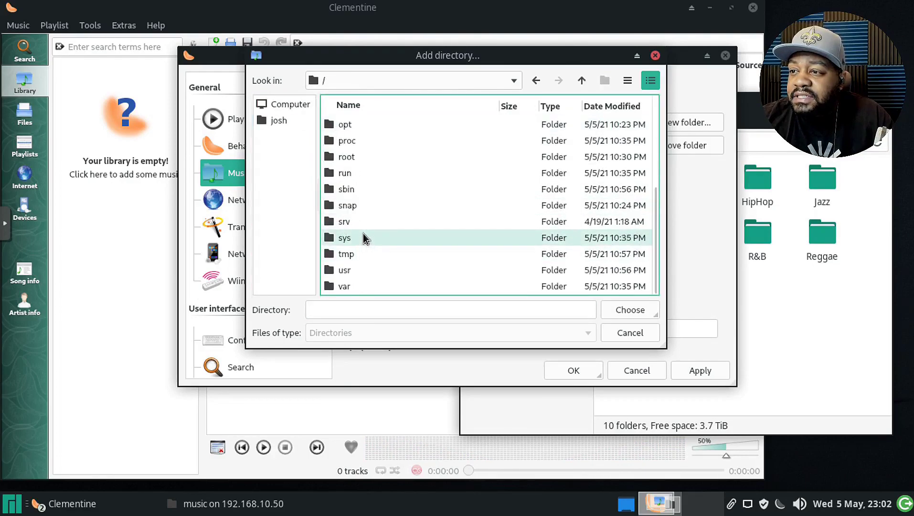
double_click(350, 173)
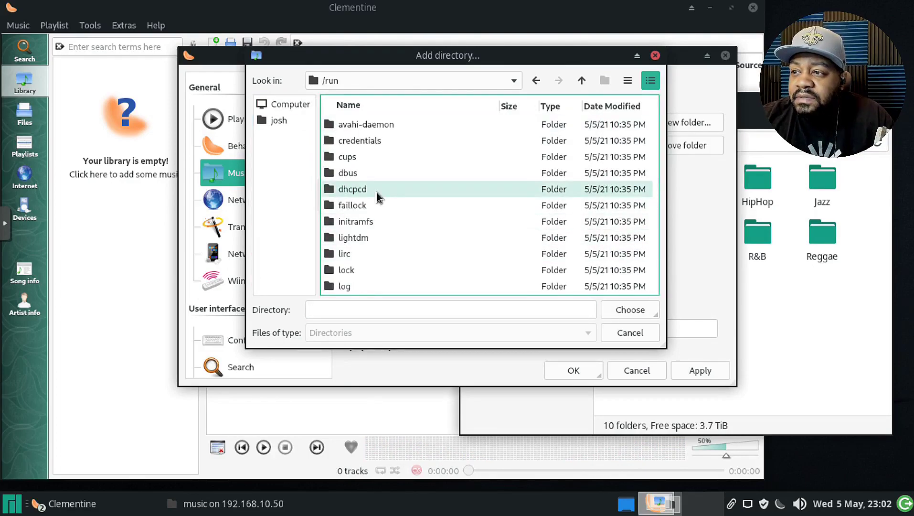